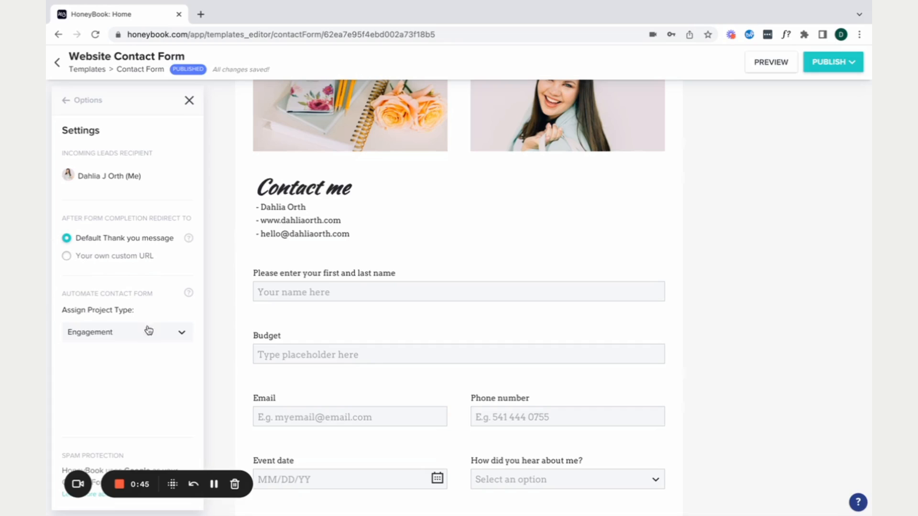
Step: Review the project types that can be assigned to the contact form and choose Engagement
{"action": "left_click", "coordinate": [101, 330]}
{"action": "scroll", "coordinate": [103, 371], "scroll_direction": "down", "scroll_amount": 4}
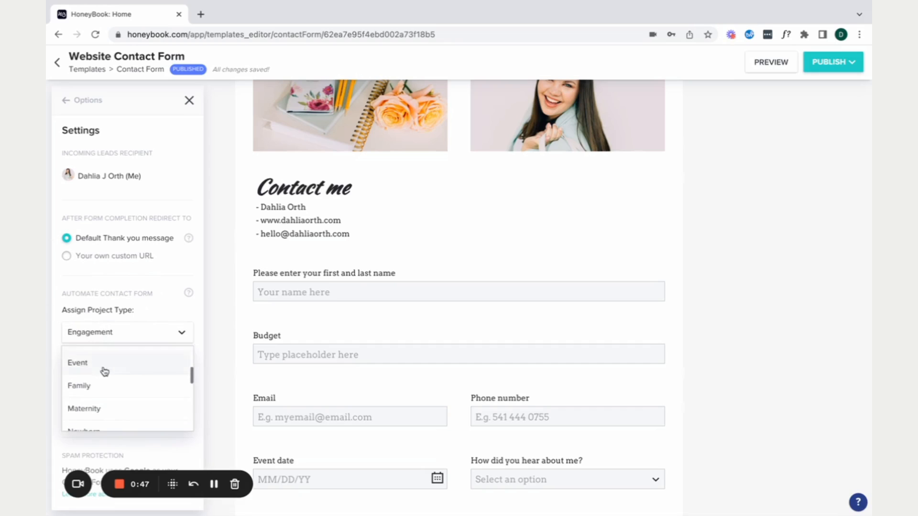
{"action": "scroll", "coordinate": [103, 371], "scroll_direction": "up", "scroll_amount": 2}
{"action": "scroll", "coordinate": [103, 371], "scroll_direction": "up", "scroll_amount": 4}
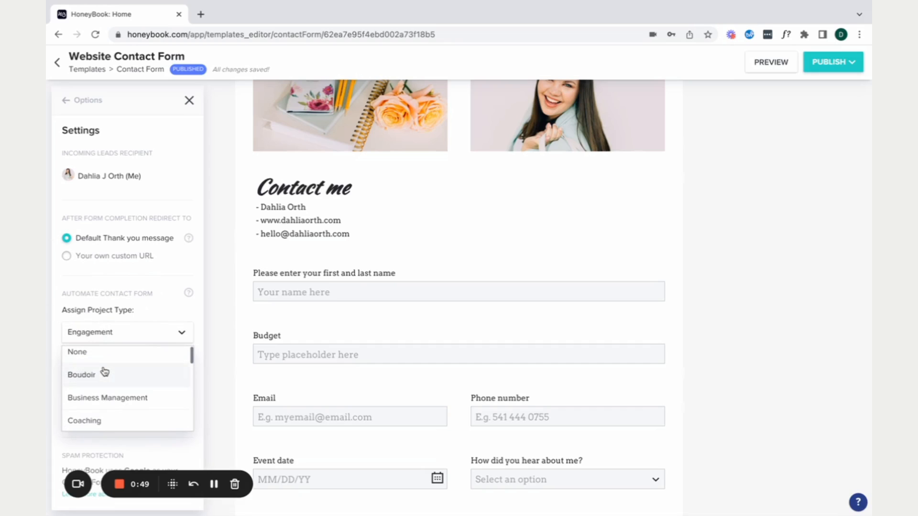
{"action": "scroll", "coordinate": [103, 395], "scroll_direction": "down", "scroll_amount": 3}
{"action": "left_click", "coordinate": [104, 383]}
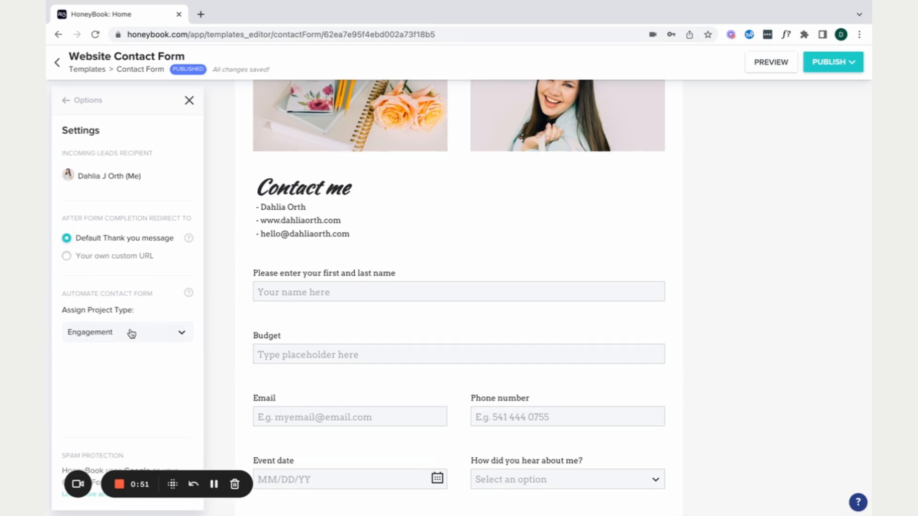
Step: Leave the contact form editor and open the New Inquiry Wedding- HB TEMPLATE automation
{"action": "left_click", "coordinate": [57, 62]}
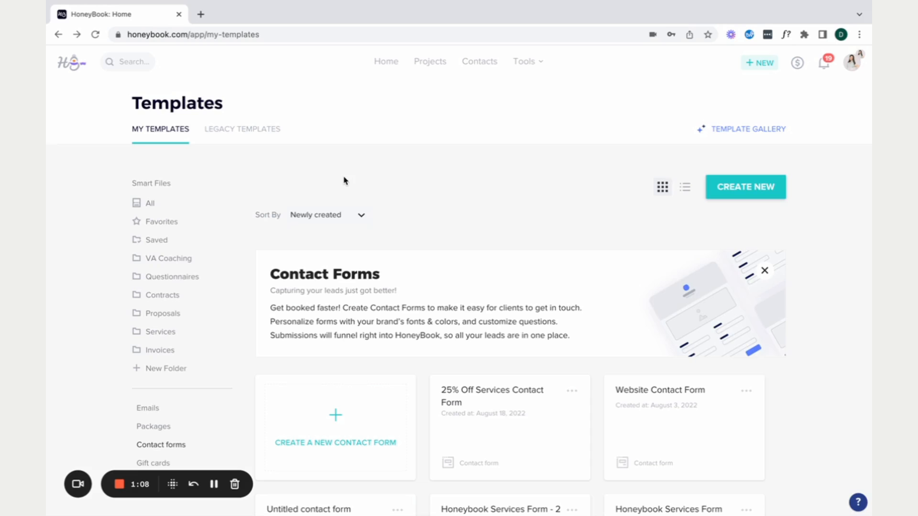
{"action": "left_click", "coordinate": [526, 65]}
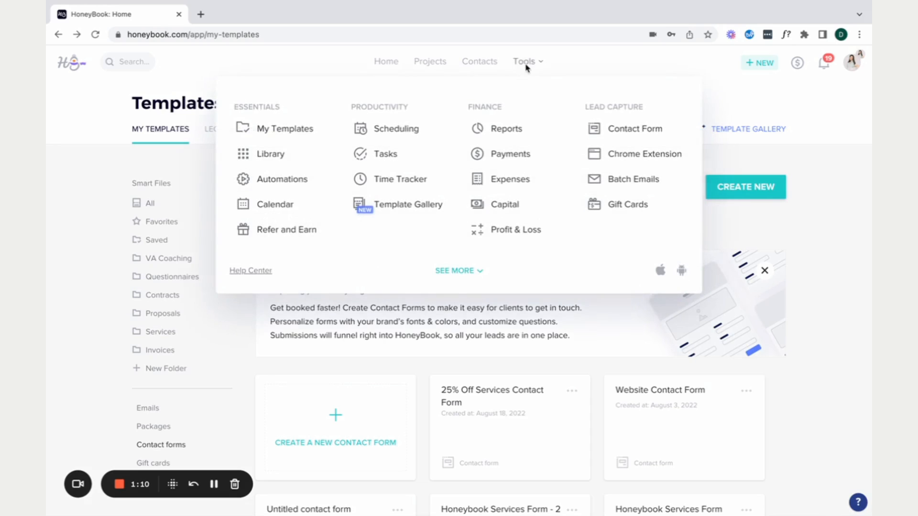
{"action": "left_click", "coordinate": [300, 179]}
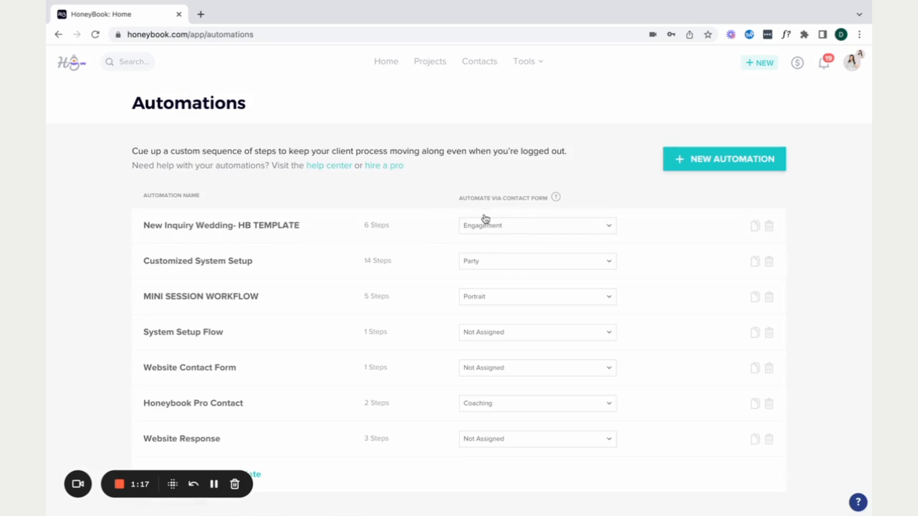
{"action": "left_click", "coordinate": [285, 225]}
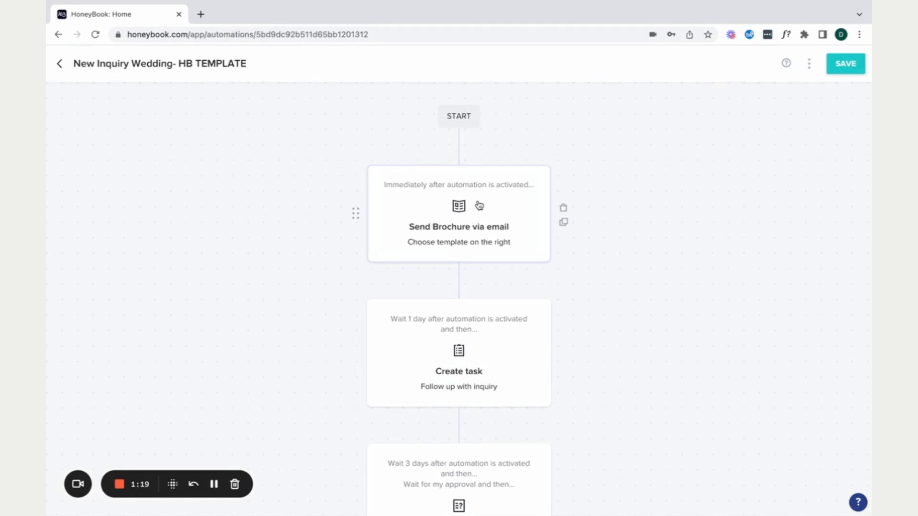
Step: Delete the Send Brochure via email action at the start of the automation
{"action": "left_click", "coordinate": [502, 218]}
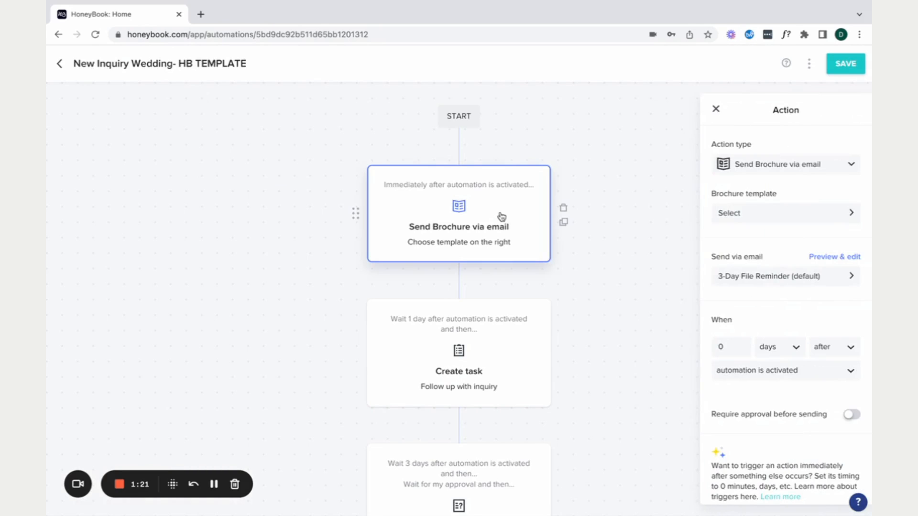
{"action": "left_click", "coordinate": [563, 208]}
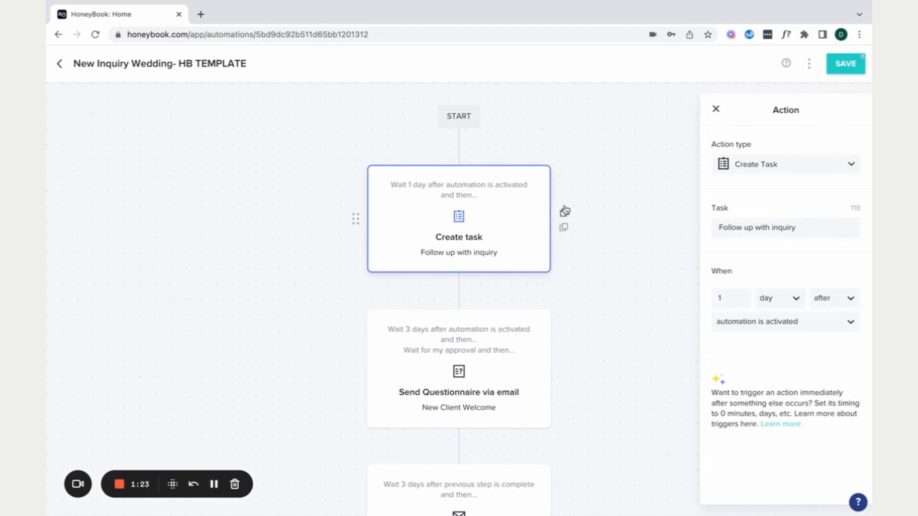
{"action": "scroll", "coordinate": [463, 284], "scroll_direction": "down", "scroll_amount": 8}
{"action": "scroll", "coordinate": [461, 335], "scroll_direction": "up", "scroll_amount": 8}
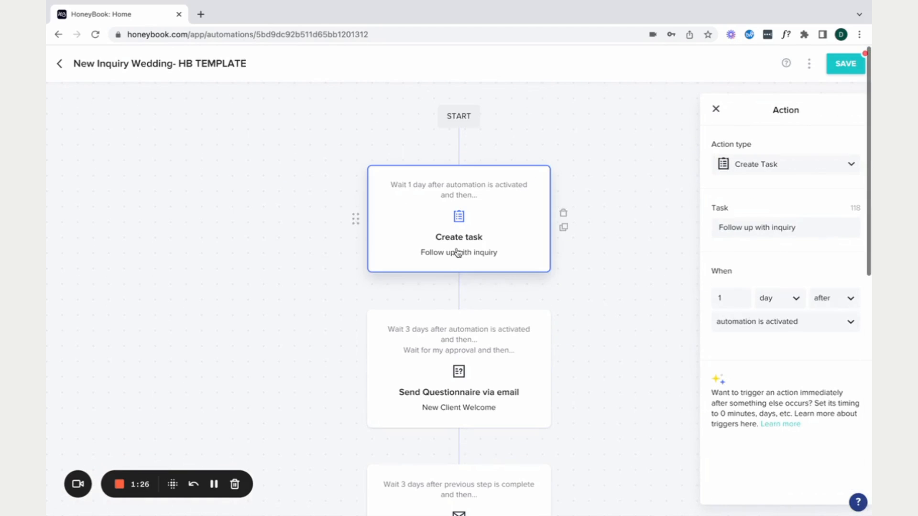
Step: Add a Send Email action after the Create task step, using the Master Inquiry Response New template
{"action": "left_click", "coordinate": [458, 288]}
{"action": "left_click", "coordinate": [455, 245]}
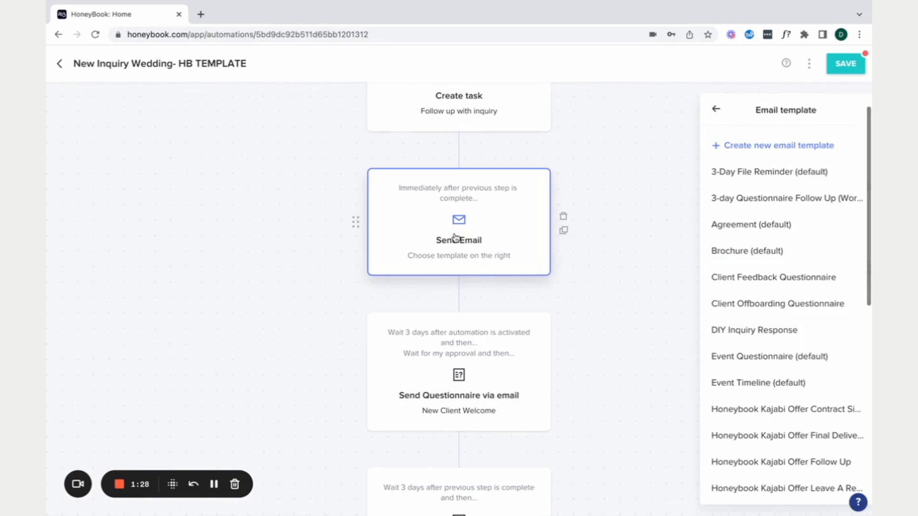
{"action": "scroll", "coordinate": [770, 270], "scroll_direction": "down", "scroll_amount": 15}
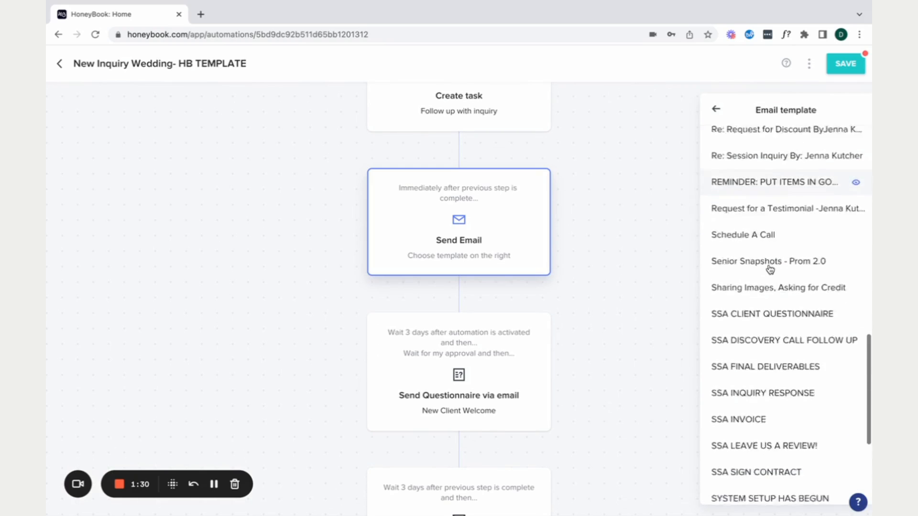
{"action": "scroll", "coordinate": [769, 269], "scroll_direction": "down", "scroll_amount": 1}
{"action": "scroll", "coordinate": [769, 269], "scroll_direction": "up", "scroll_amount": 10}
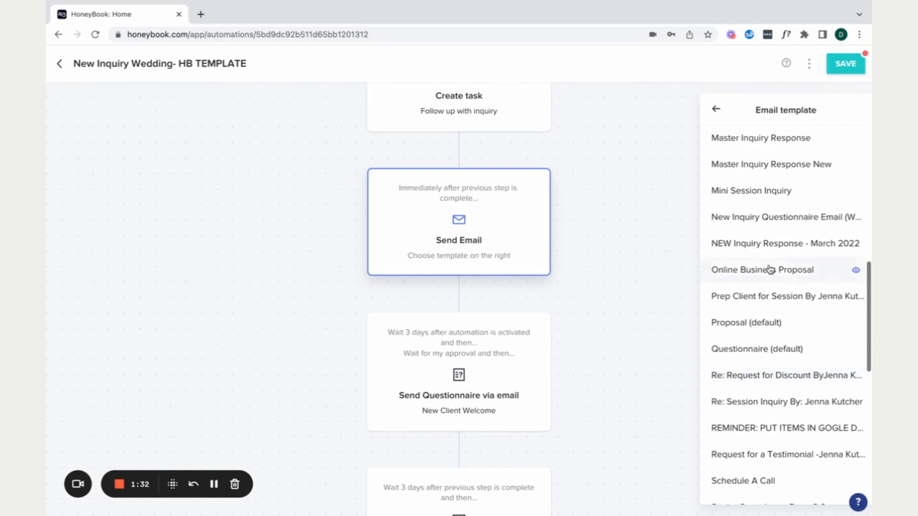
{"action": "left_click", "coordinate": [770, 259]}
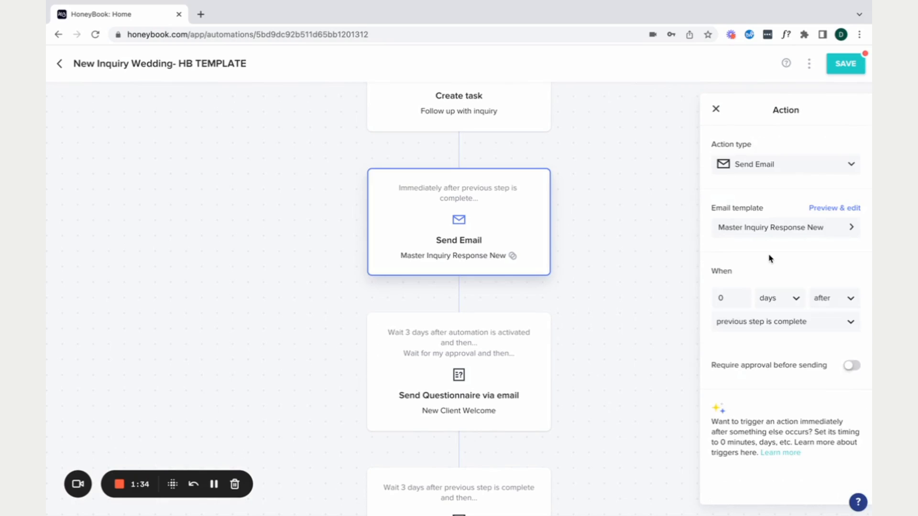
Step: Preview the full Master Inquiry Response New email and close the preview
{"action": "left_click", "coordinate": [823, 209]}
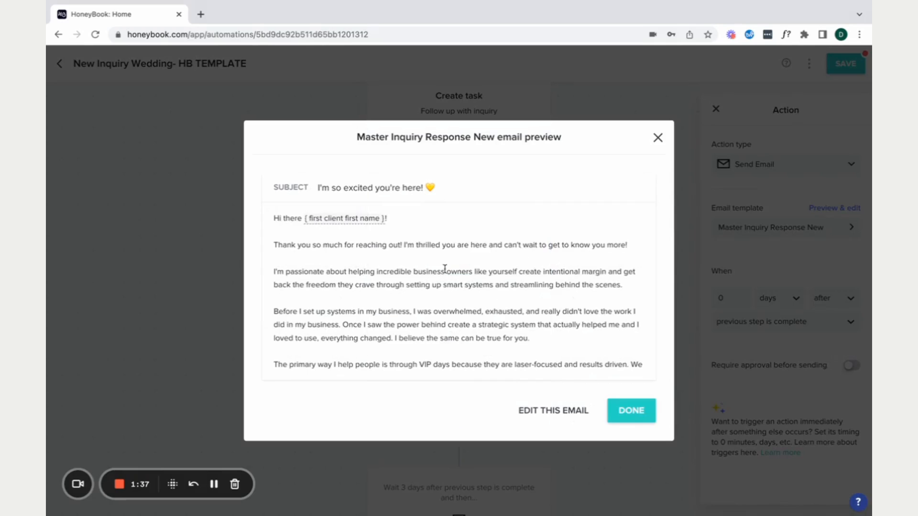
{"action": "scroll", "coordinate": [435, 270], "scroll_direction": "down", "scroll_amount": 2}
{"action": "scroll", "coordinate": [430, 272], "scroll_direction": "down", "scroll_amount": 2}
{"action": "scroll", "coordinate": [430, 272], "scroll_direction": "down", "scroll_amount": 2}
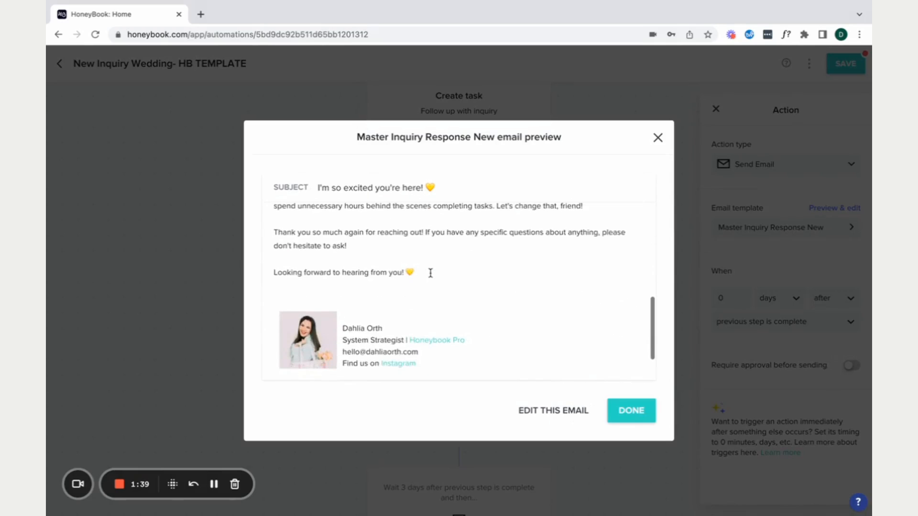
{"action": "scroll", "coordinate": [430, 270], "scroll_direction": "up", "scroll_amount": 10}
{"action": "left_click", "coordinate": [659, 138]}
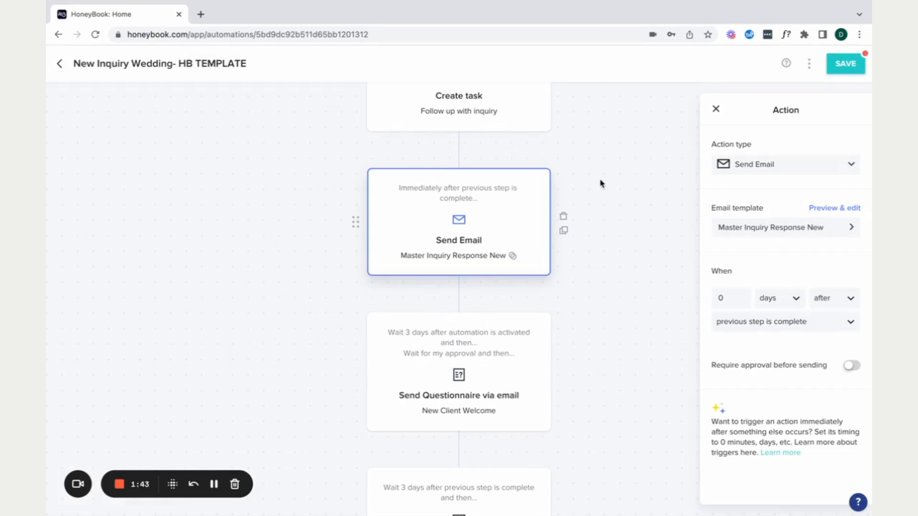
Step: Move the Send Email action above the Create task step so it runs first, and save the automation
{"action": "scroll", "coordinate": [555, 193], "scroll_direction": "up", "scroll_amount": 1}
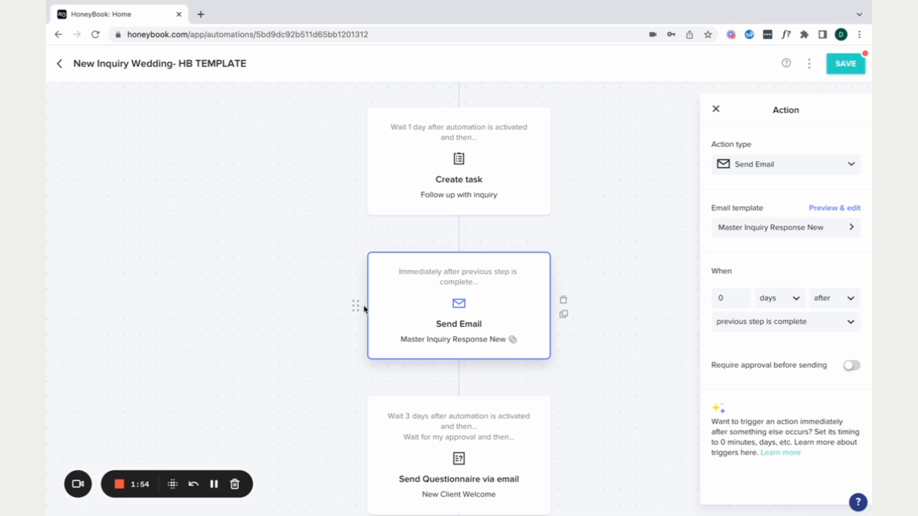
{"action": "left_click_drag", "start_coordinate": [356, 306], "coordinate": [357, 156]}
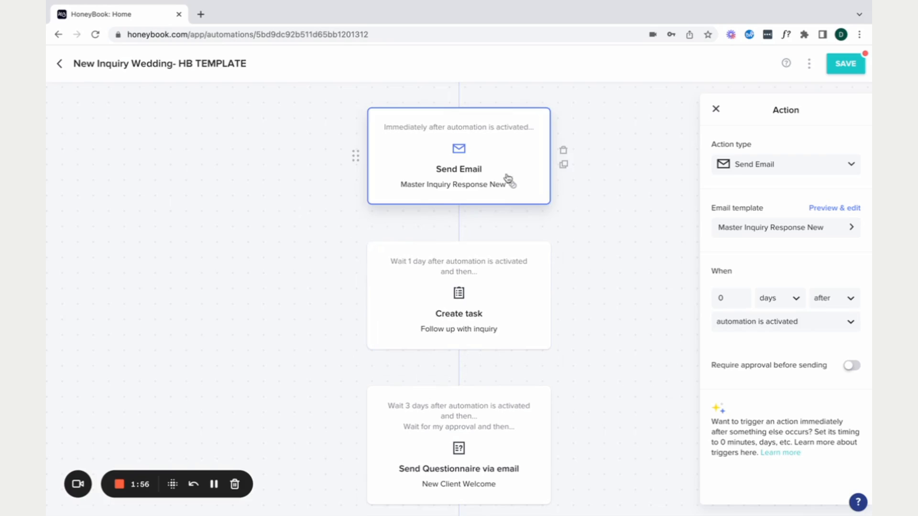
{"action": "scroll", "coordinate": [597, 267], "scroll_direction": "up", "scroll_amount": 1}
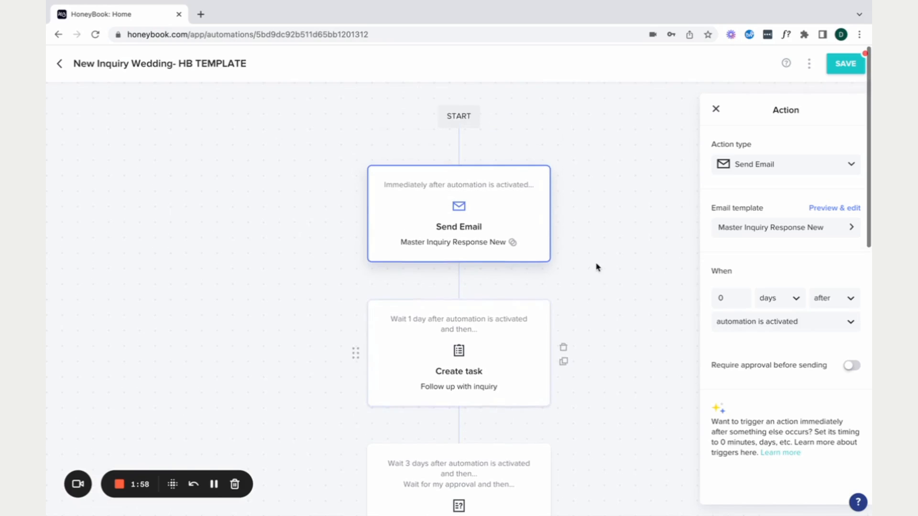
{"action": "left_click", "coordinate": [844, 65]}
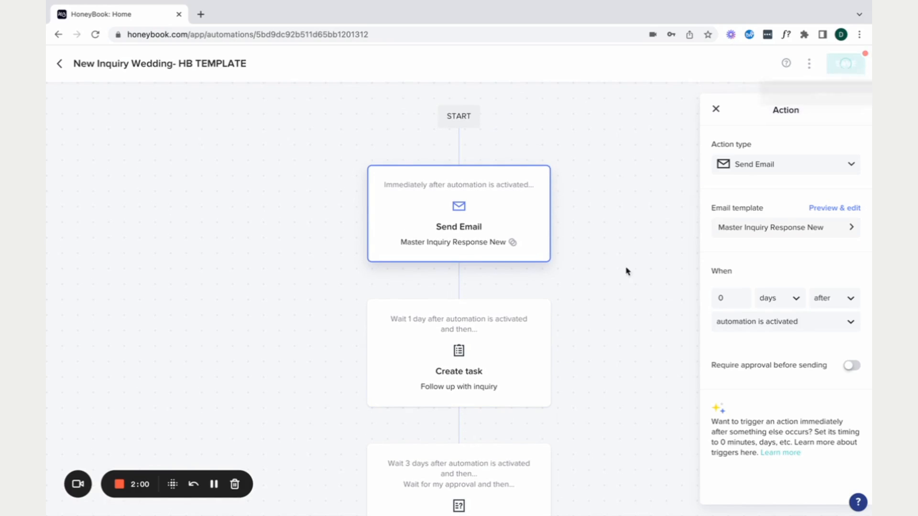
Step: Switch required approval before sending on and back off for the Send Email action, and close its settings
{"action": "left_click", "coordinate": [489, 226]}
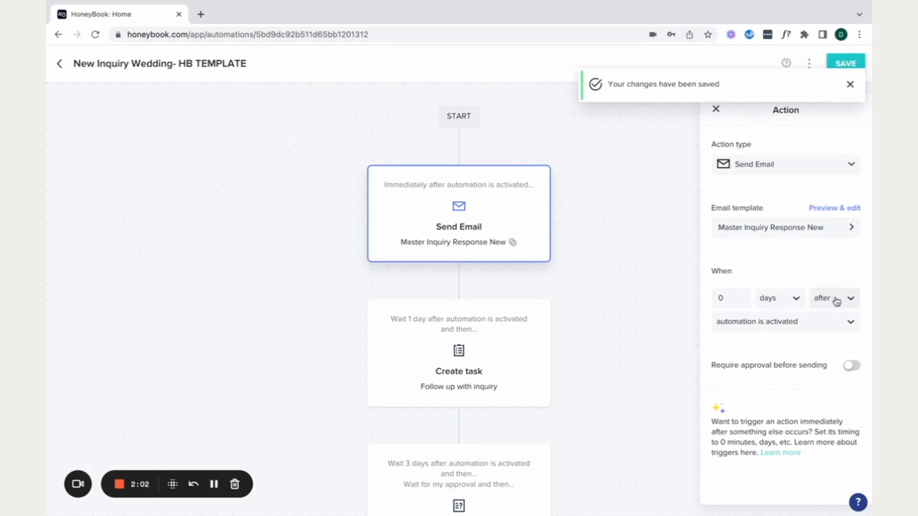
{"action": "left_click", "coordinate": [851, 367]}
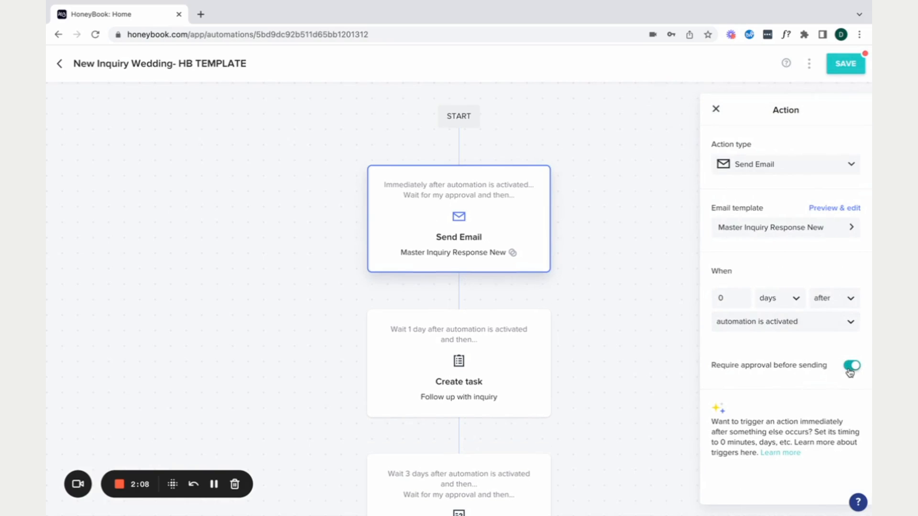
{"action": "left_click", "coordinate": [849, 369]}
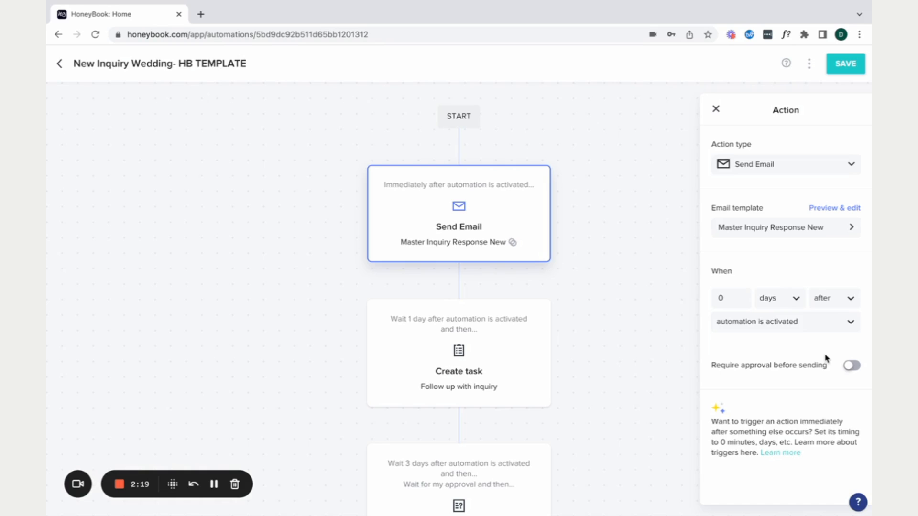
{"action": "left_click", "coordinate": [616, 268]}
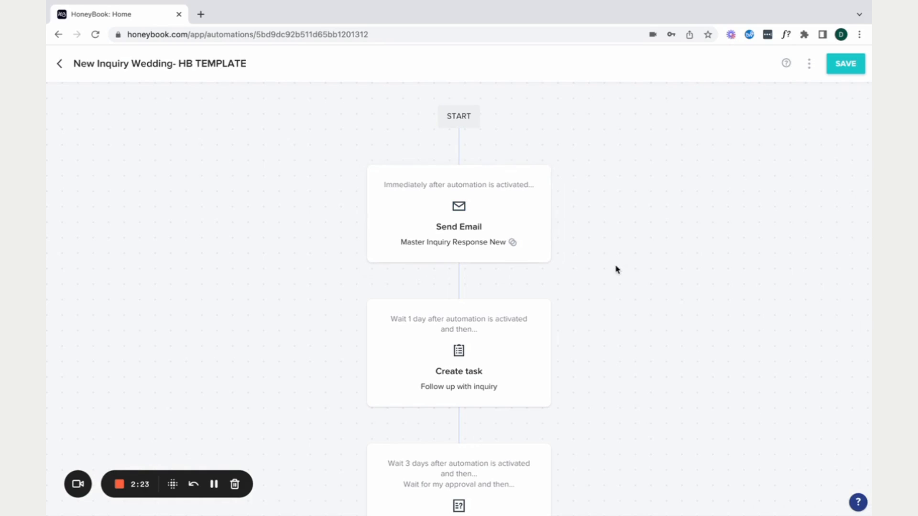
{"action": "mouse_move", "coordinate": [568, 242]}
{"action": "scroll", "coordinate": [565, 351], "scroll_direction": "down", "scroll_amount": 10}
{"action": "scroll", "coordinate": [564, 351], "scroll_direction": "up", "scroll_amount": 10}
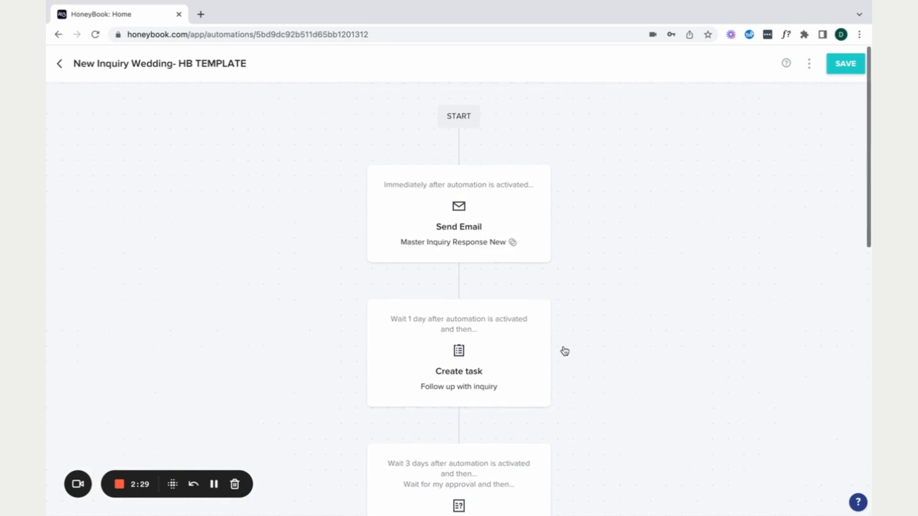